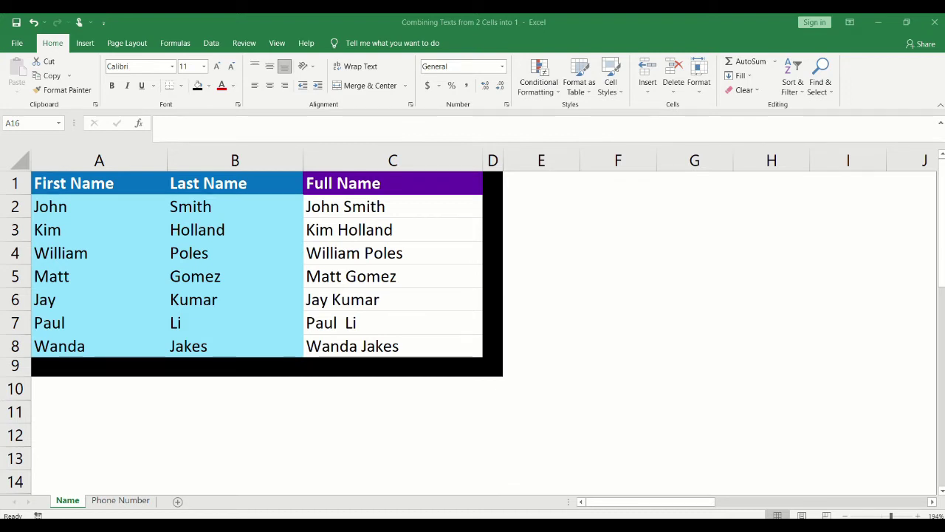
Step: Inspect the first name, last name and Full Name formula in A2:C2, then go to the Phone Number sheet
left_click(120, 207)
left_click(253, 204)
left_click(328, 206)
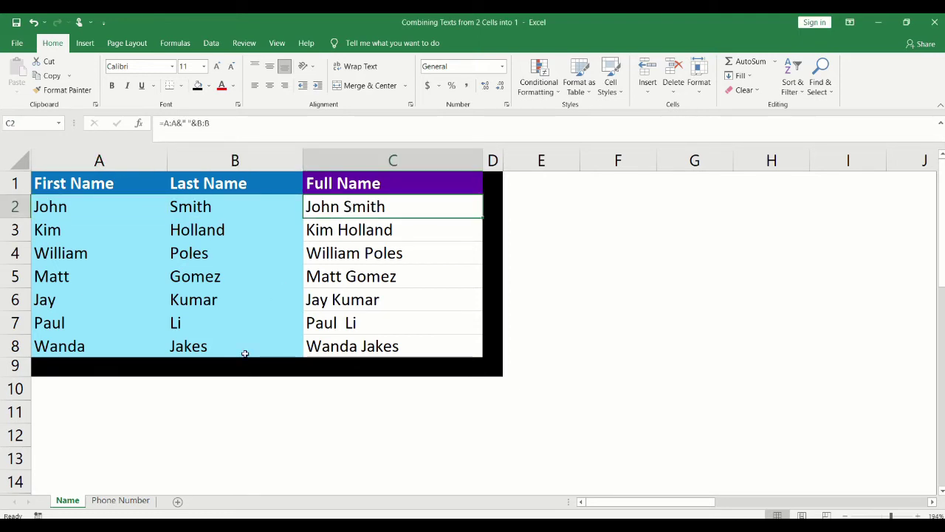
left_click(120, 500)
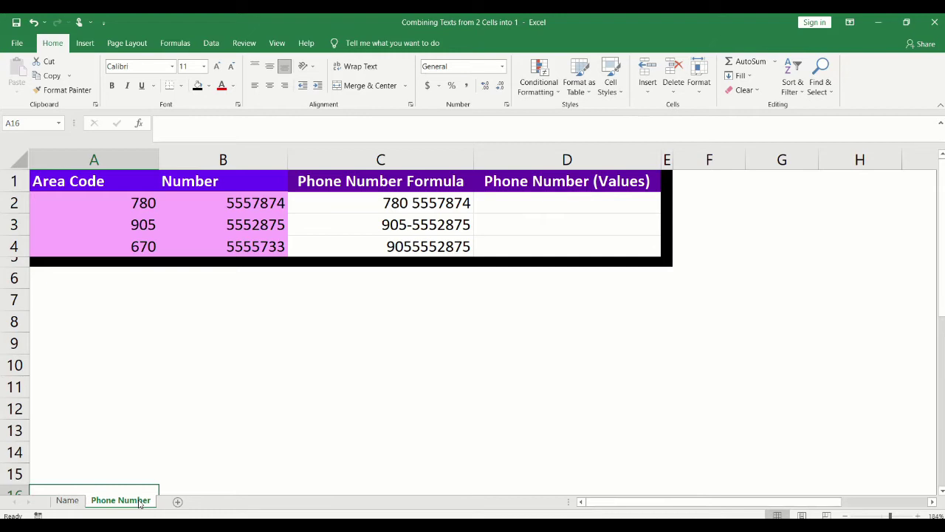
Step: On the Name sheet, clear the contents of the Full Name cells C2:C8
left_click(67, 499)
left_click_drag(344, 206, 351, 353)
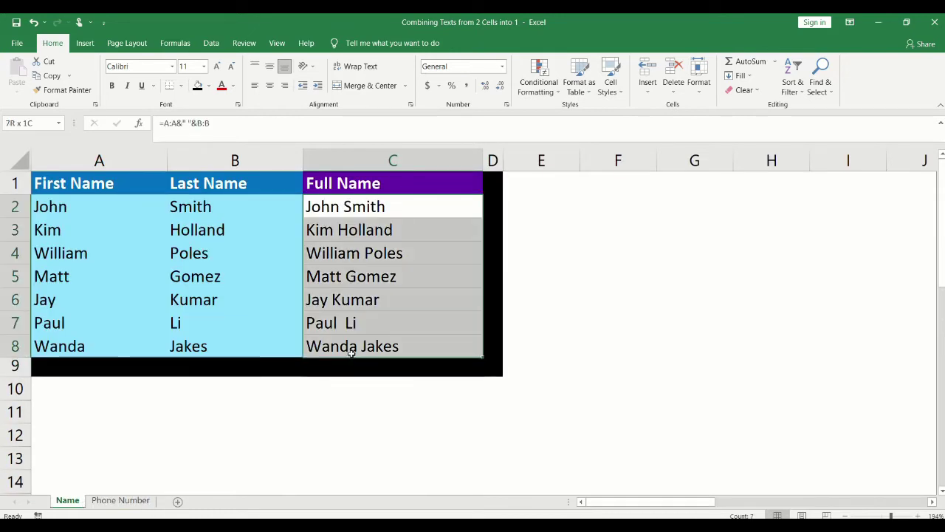
right_click(352, 354)
left_click(391, 205)
Step: Enter =A:A&" "&B:B in C2 so it shows John Smith
type("=")
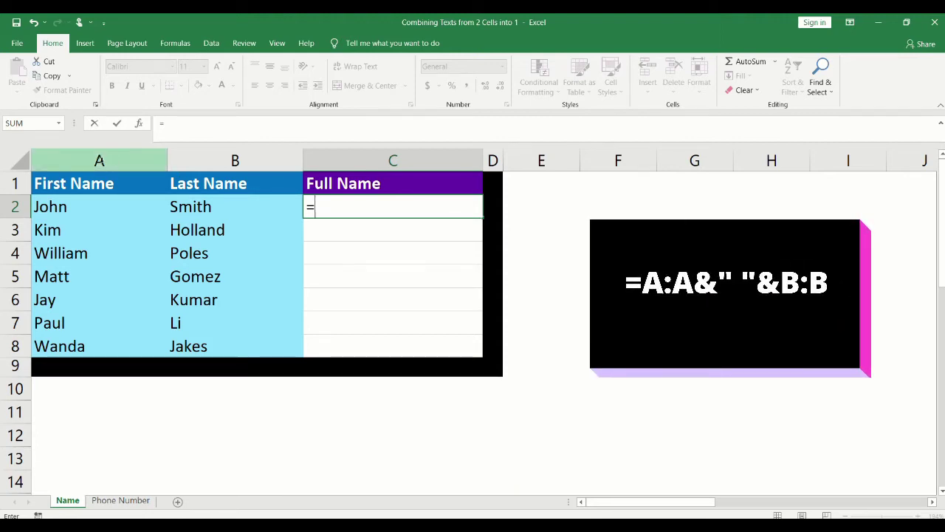
left_click(99, 161)
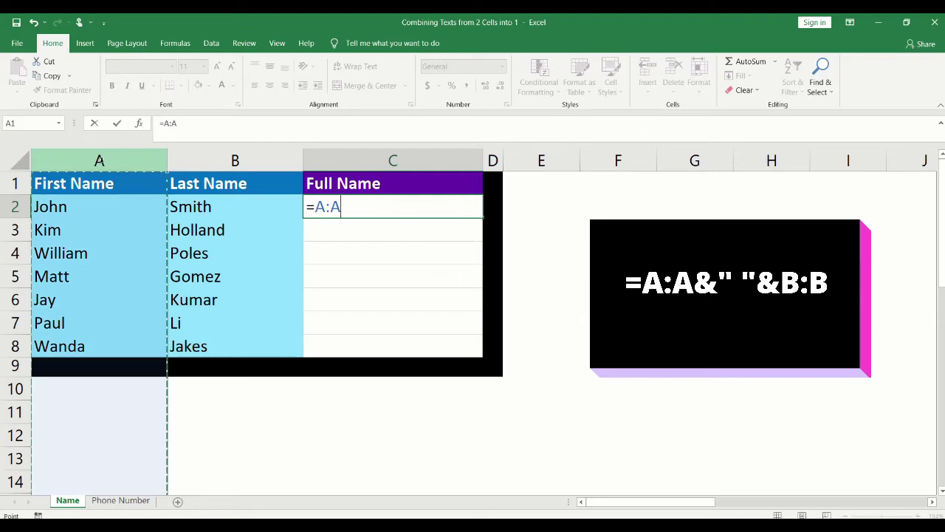
type("&")
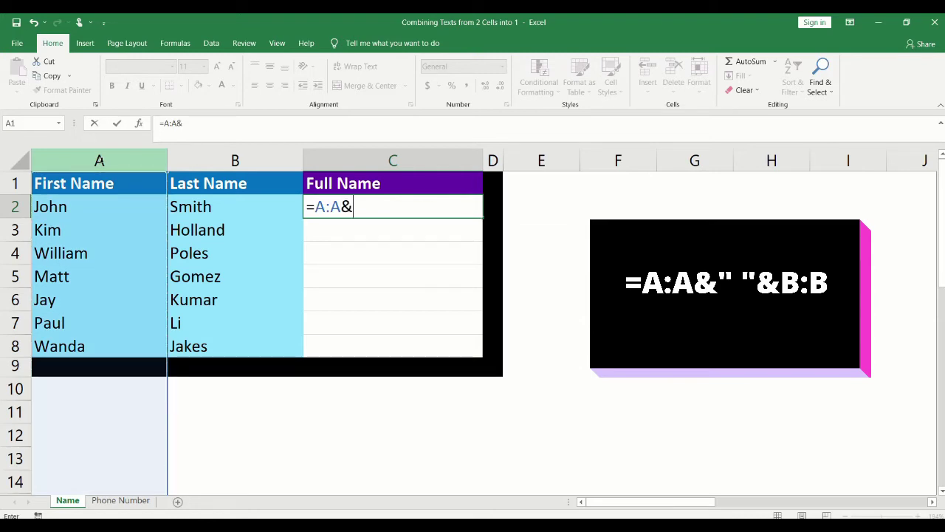
type("\"")
type("\"&")
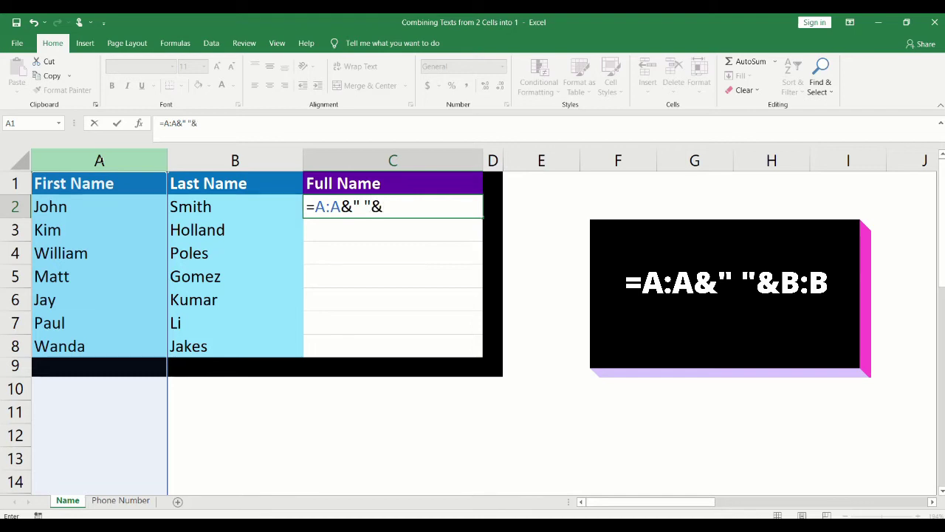
left_click(191, 158)
left_click(202, 155)
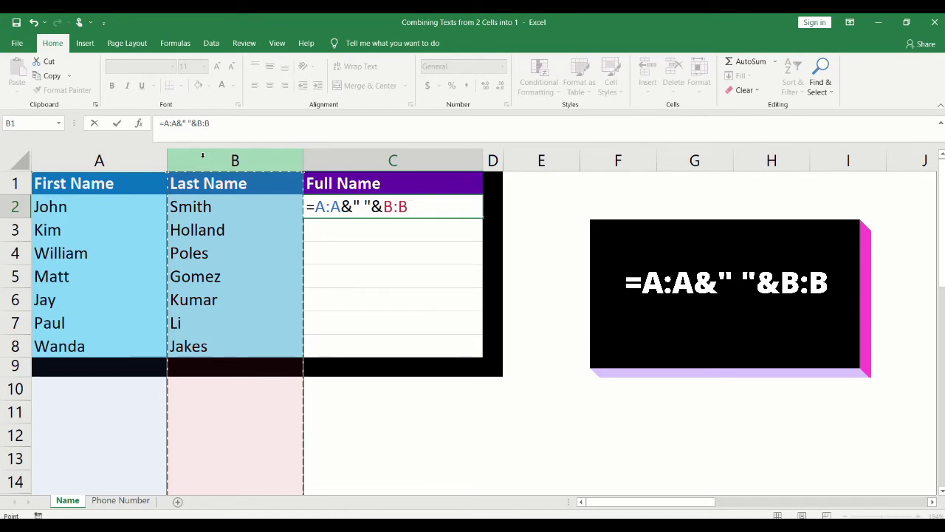
key("Return")
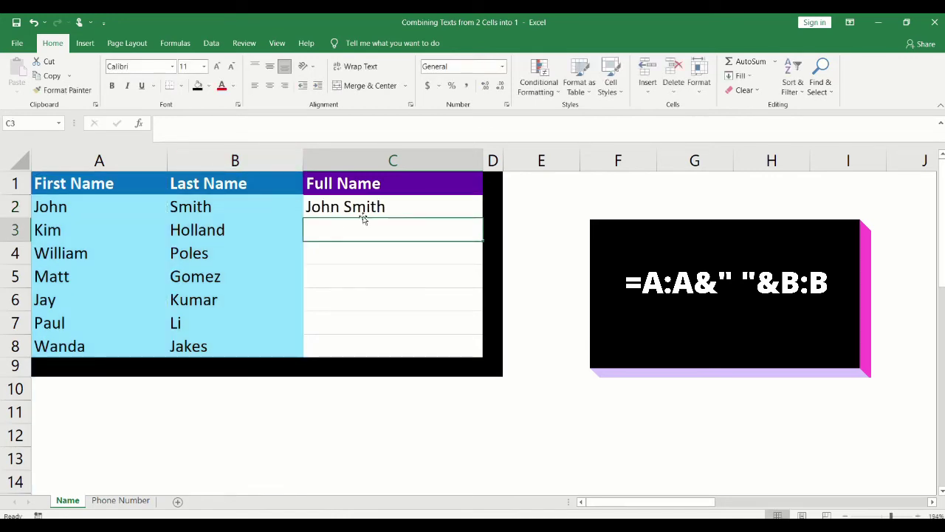
Step: Fill C2's full-name formula down to C8, then return to the Phone Number sheet
left_click(470, 213)
left_click_drag(482, 218, 473, 352)
left_click(466, 406)
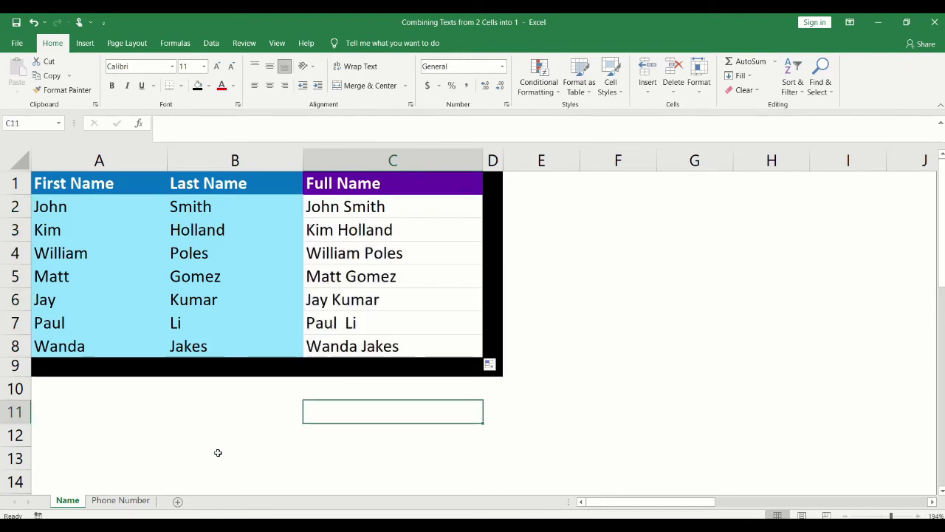
left_click(120, 500)
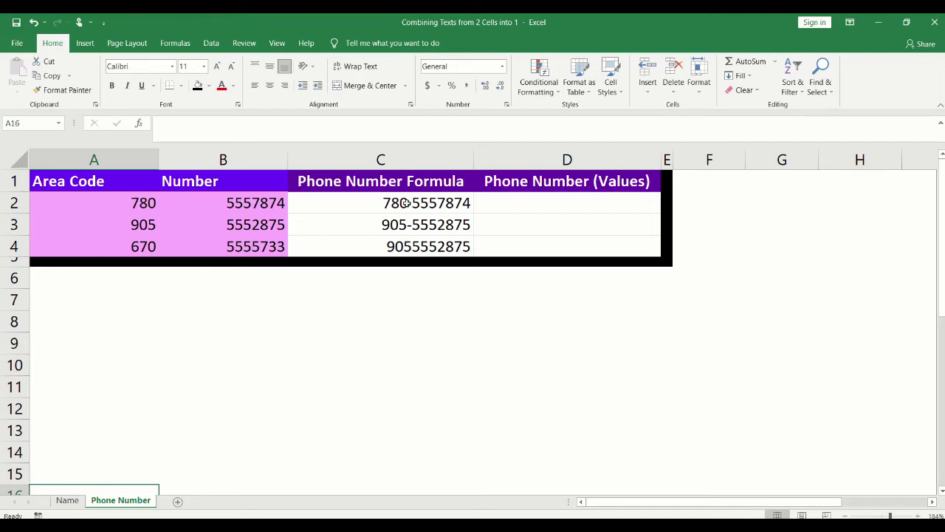
Step: Clear the contents of the phone formulas in C2:C4
left_click_drag(405, 203, 407, 250)
right_click(407, 251)
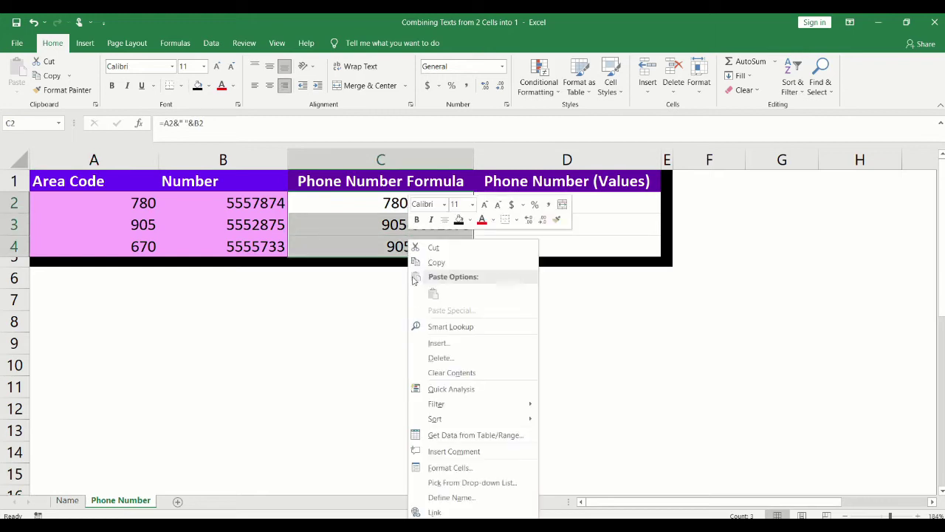
left_click(443, 371)
left_click(398, 210)
type("=")
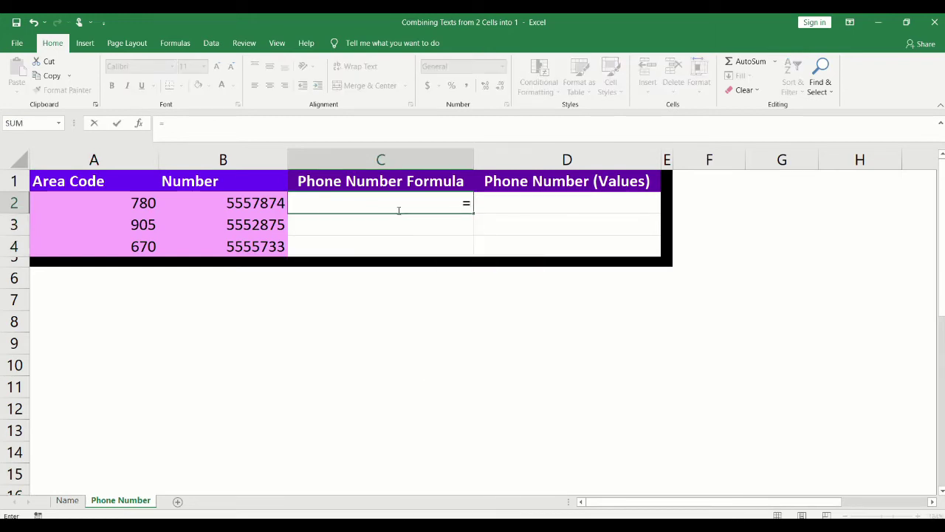
left_click(121, 202)
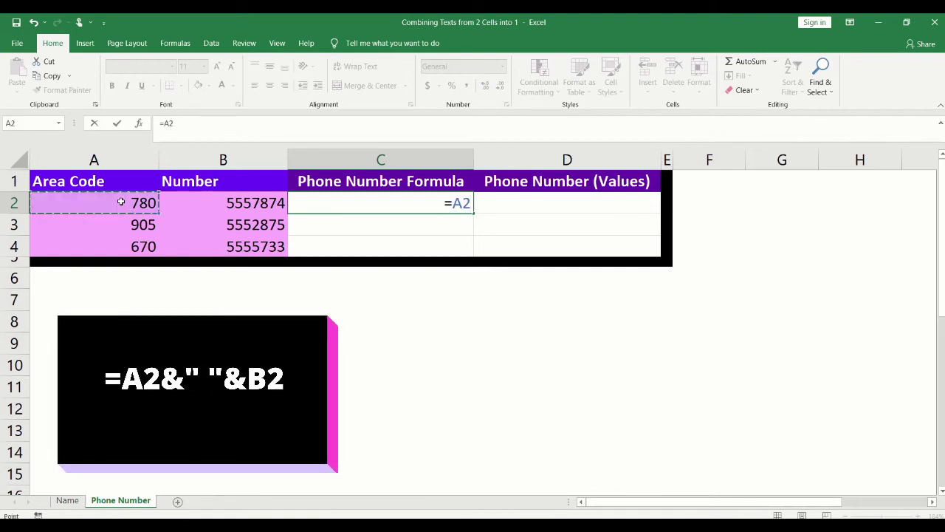
type("&")
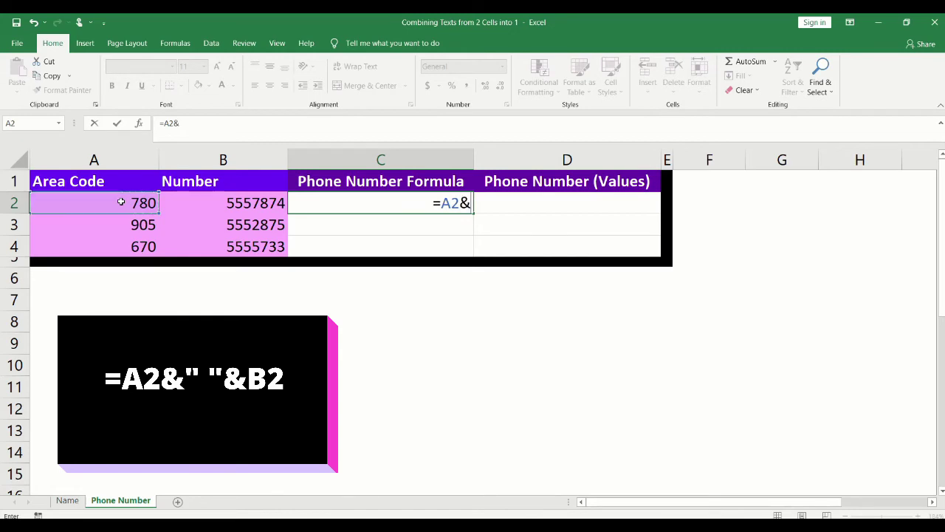
type("\"")
type("\"")
type("&")
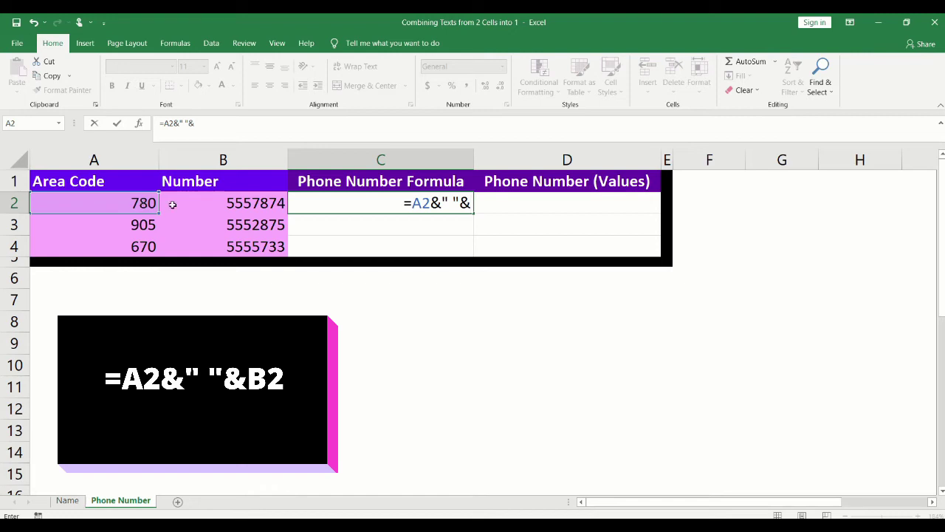
left_click(208, 205)
key("Return")
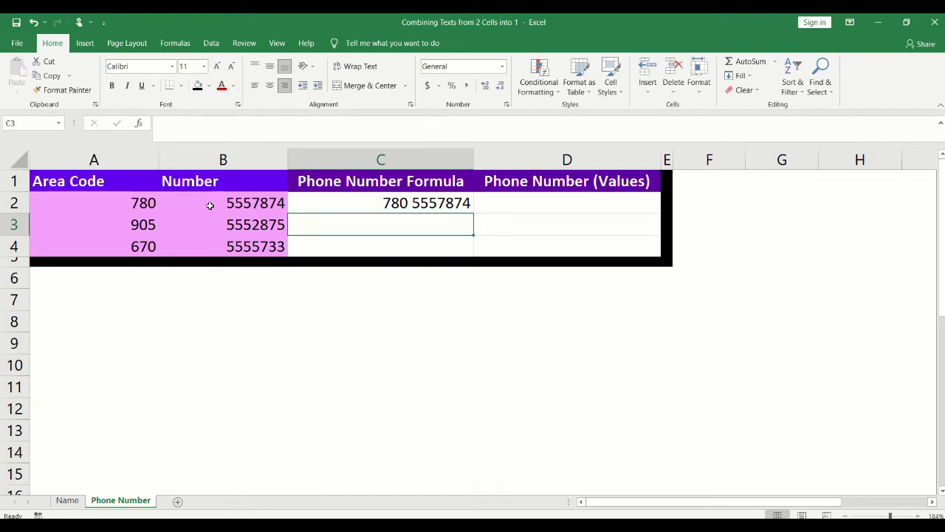
type("=")
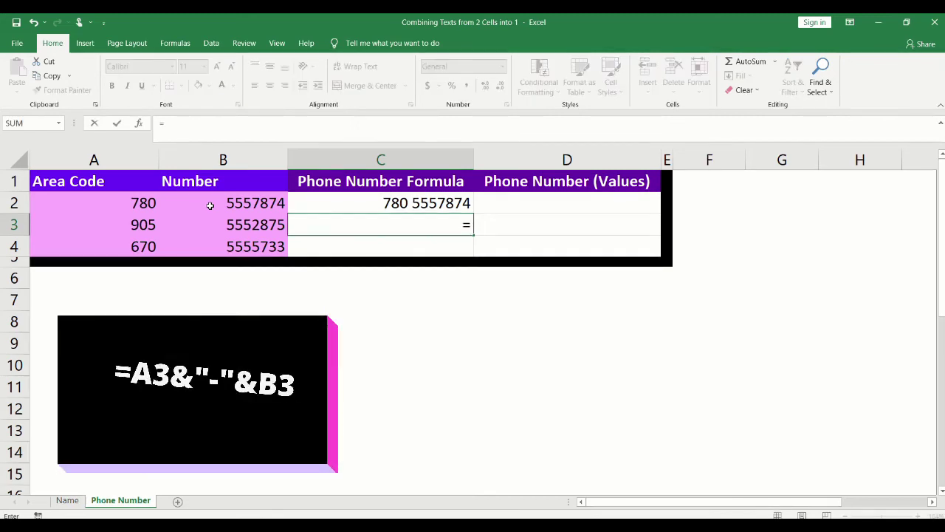
left_click(126, 227)
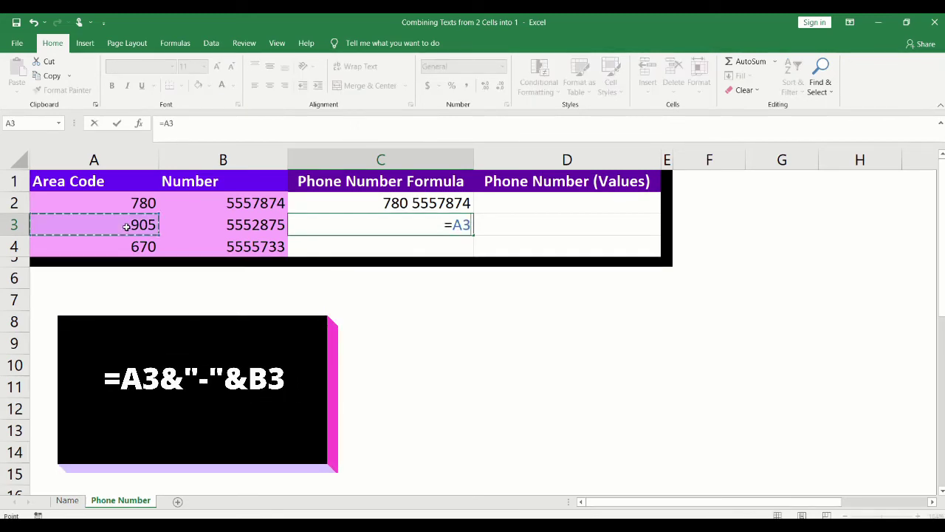
type("&\"")
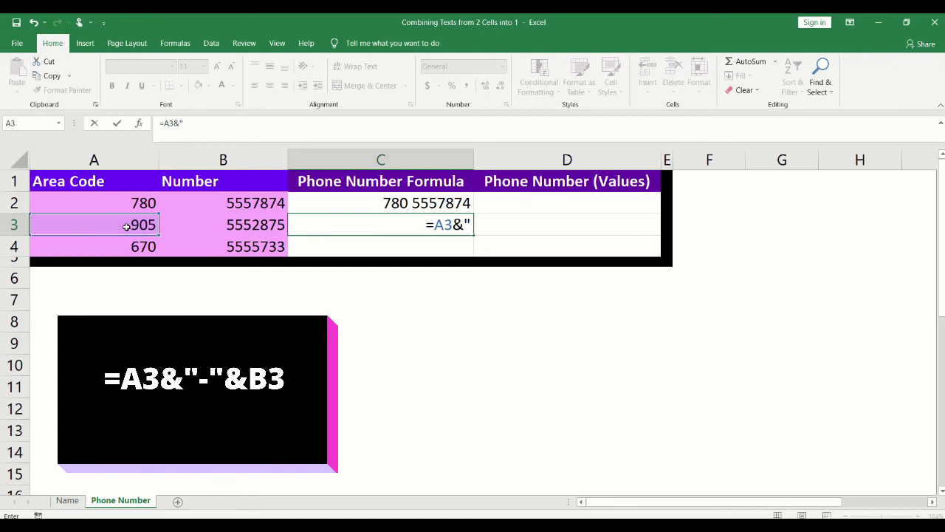
type("-\"&")
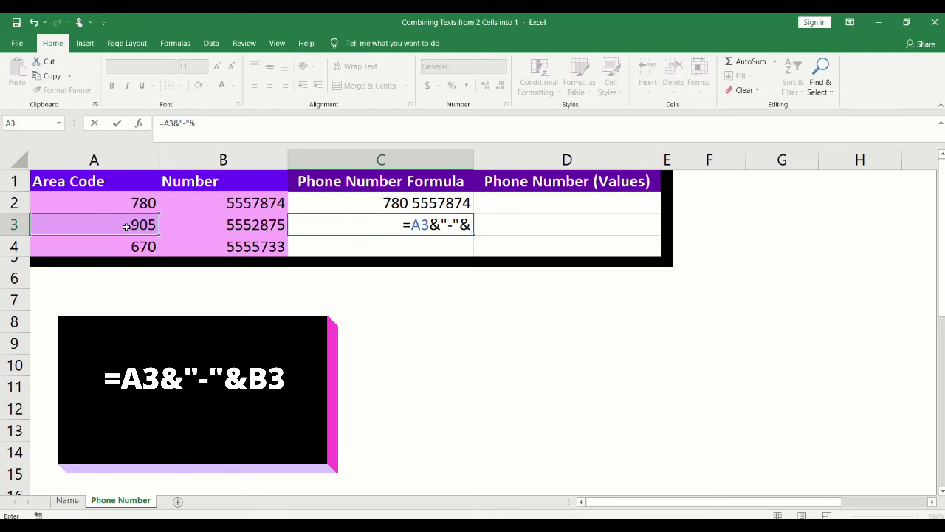
left_click(233, 226)
key("Return")
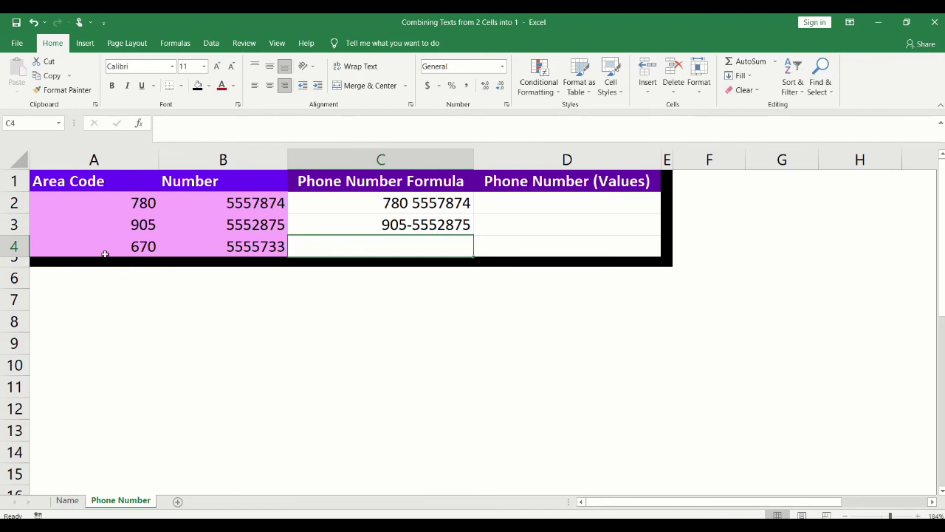
type("=")
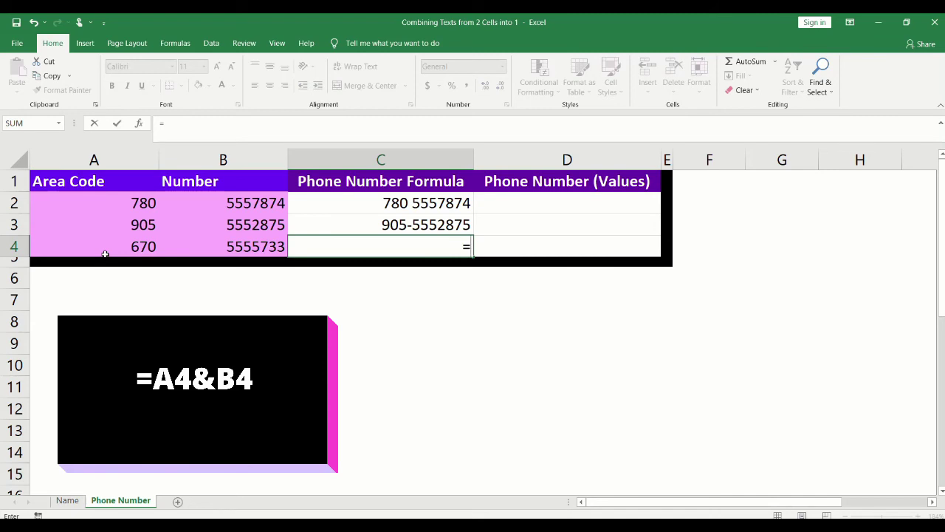
left_click(153, 249)
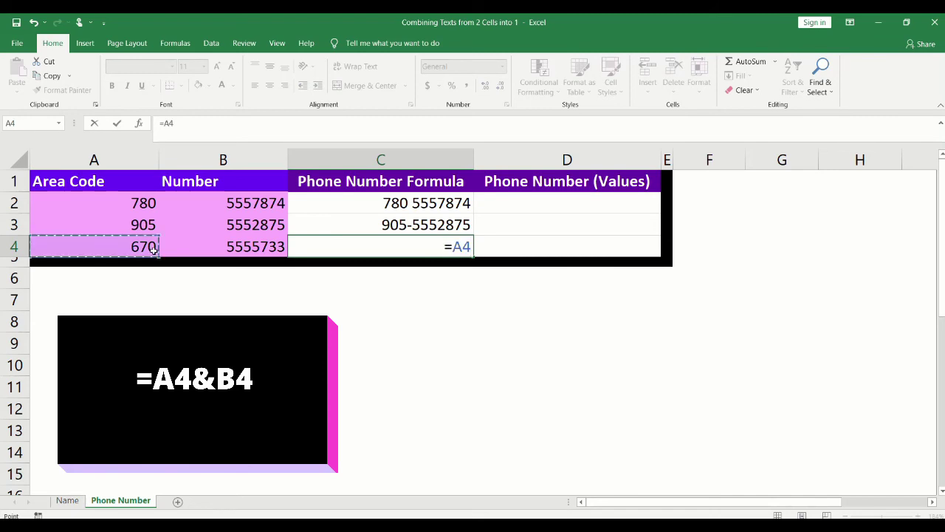
type("&")
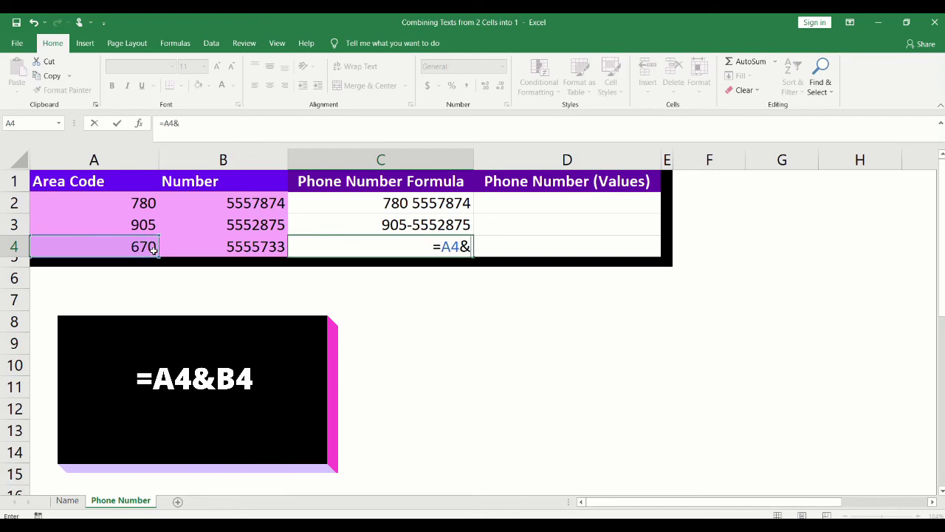
left_click(240, 247)
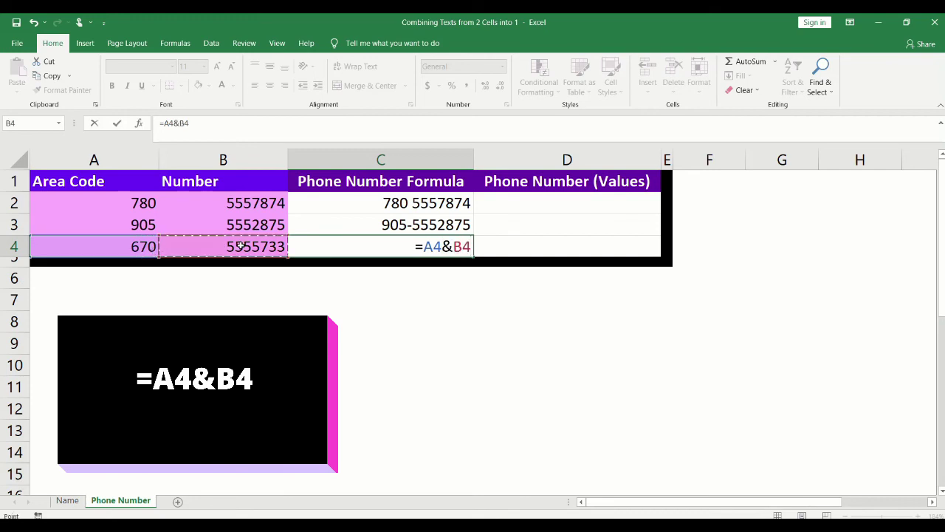
key("Return")
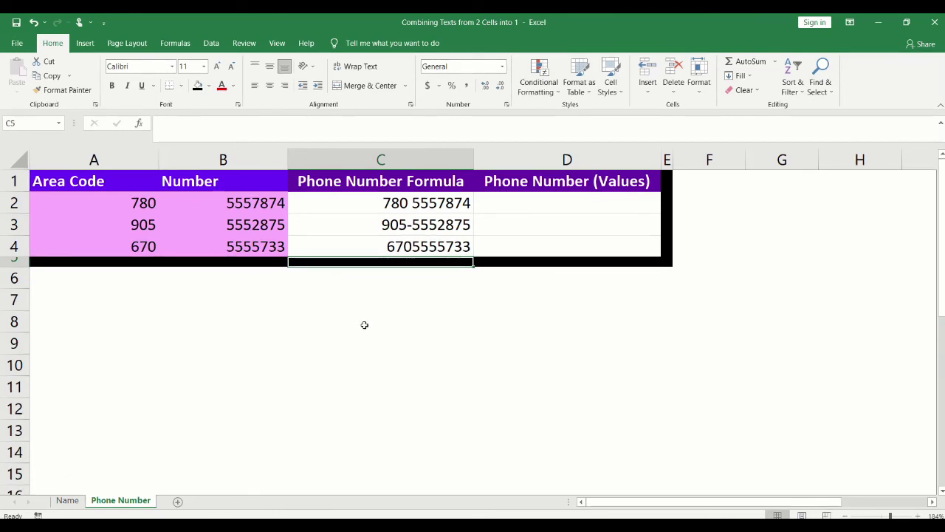
left_click(360, 204)
Step: Copy C2 and paste it into D2, then delete the unwanted plain paste
right_click(383, 209)
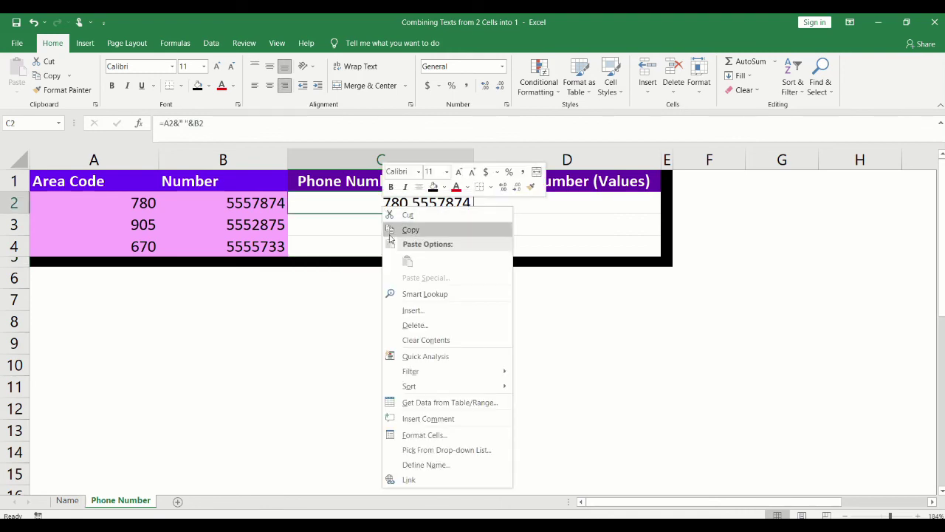
left_click(390, 238)
left_click(503, 206)
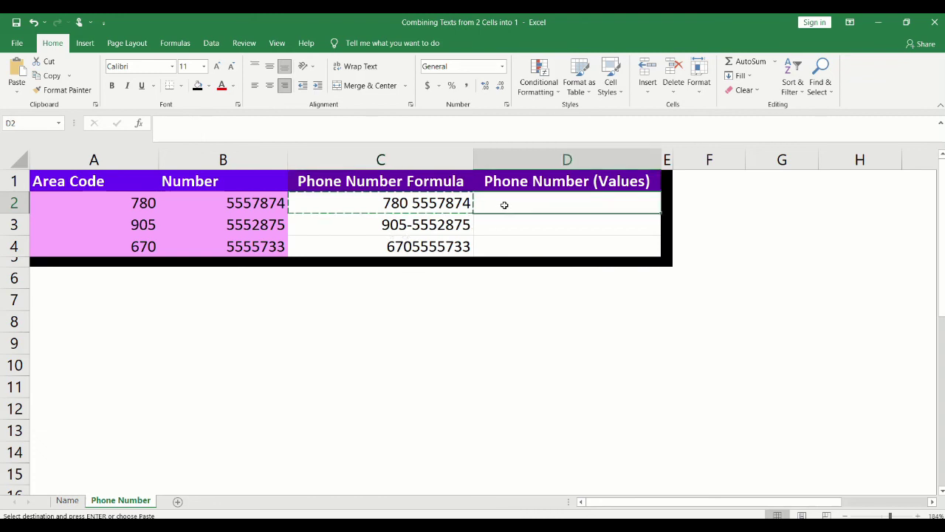
key("ctrl+v")
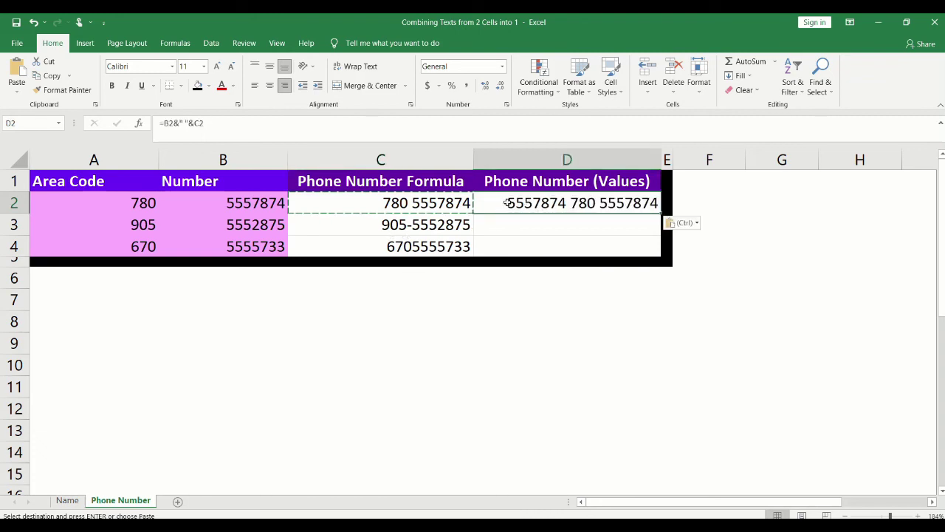
key("BackSpace")
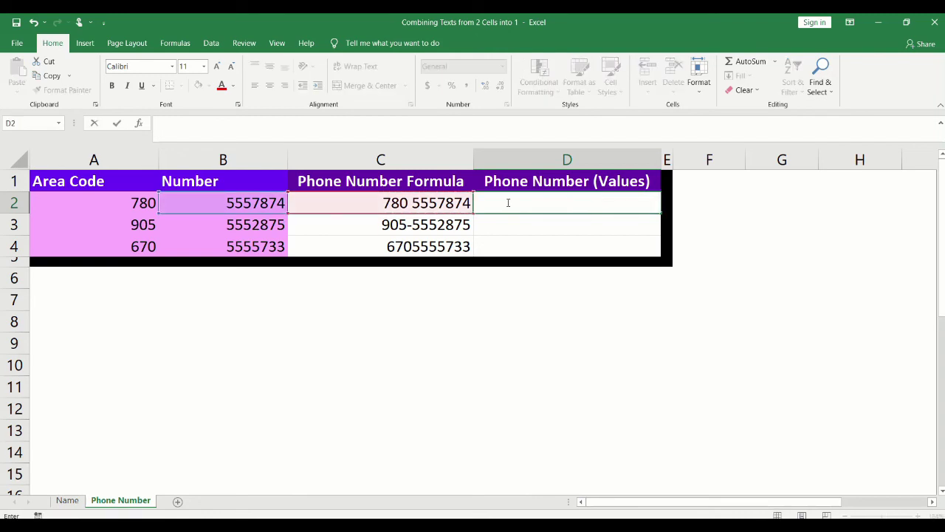
left_click(440, 205)
right_click(423, 204)
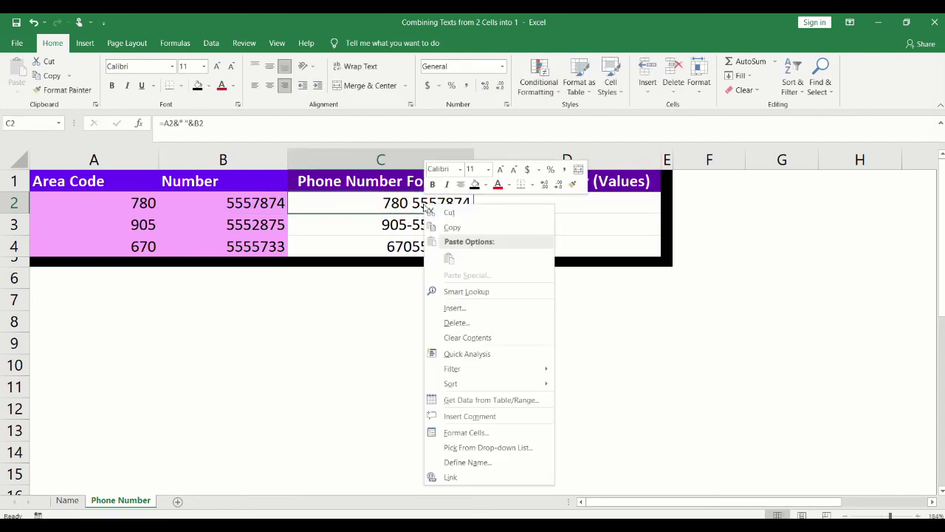
left_click(472, 226)
left_click(525, 199)
right_click(525, 199)
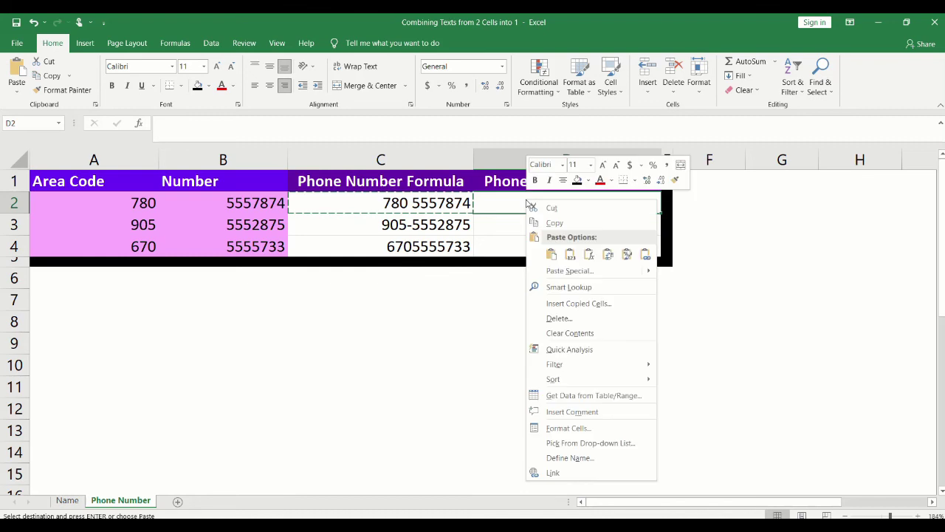
left_click(570, 254)
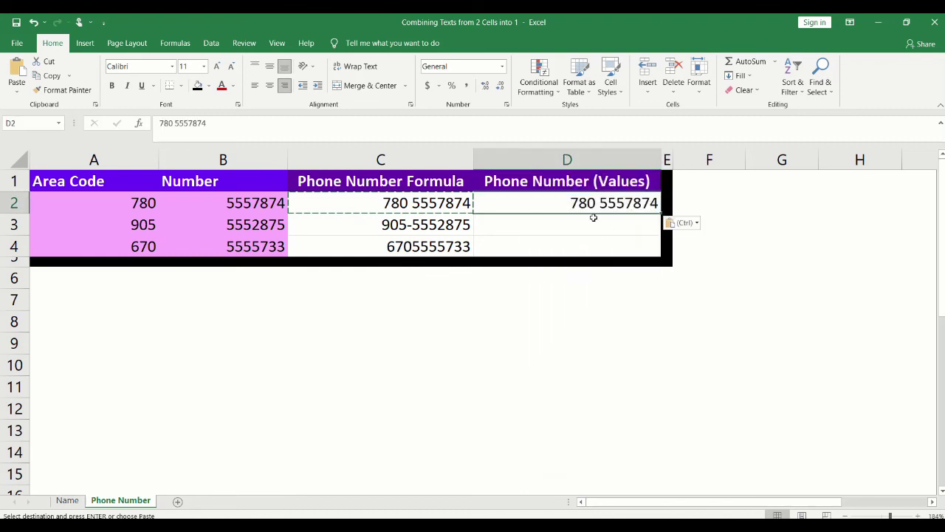
left_click(599, 226)
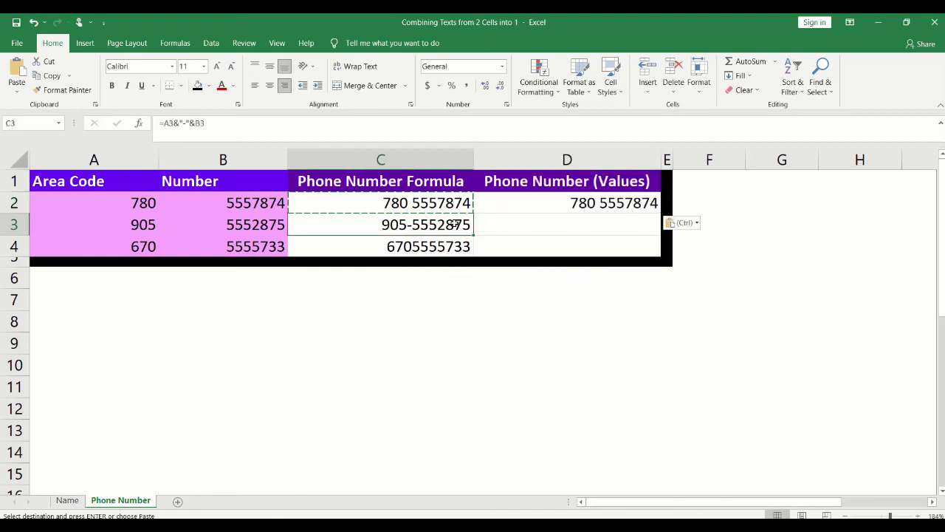